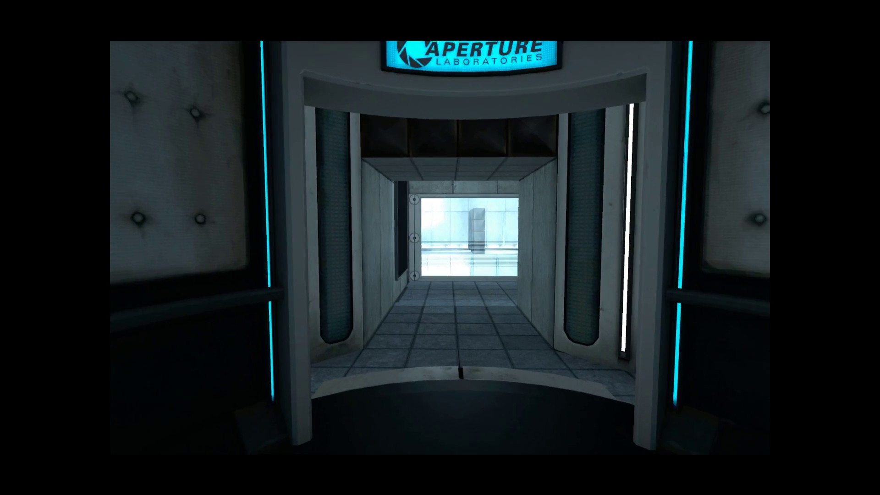
key(w)
key(w)
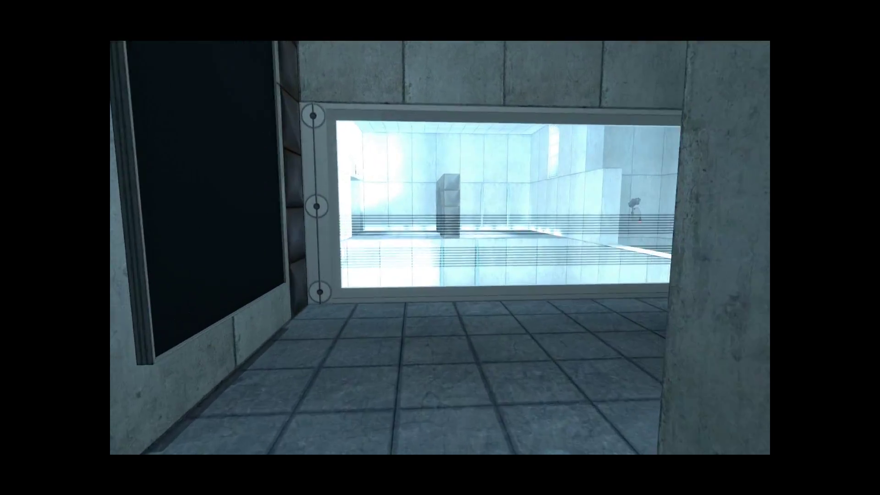
key(w)
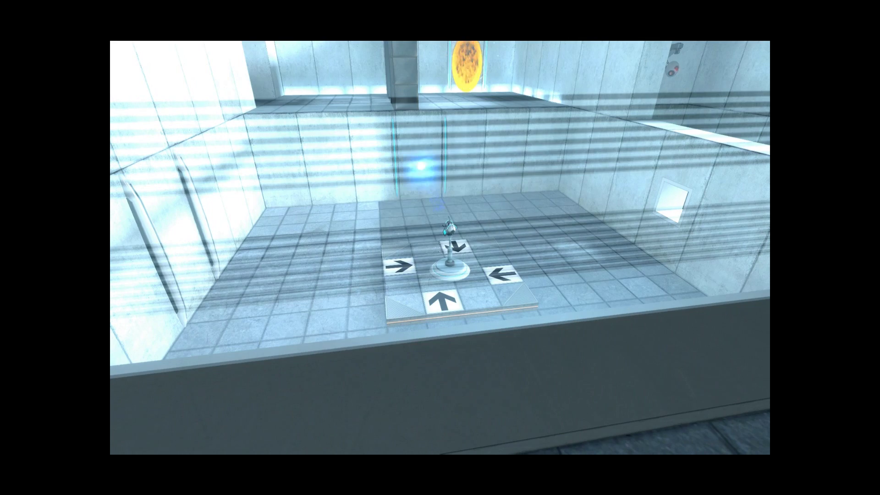
click(440, 247)
key(a)
key(a)
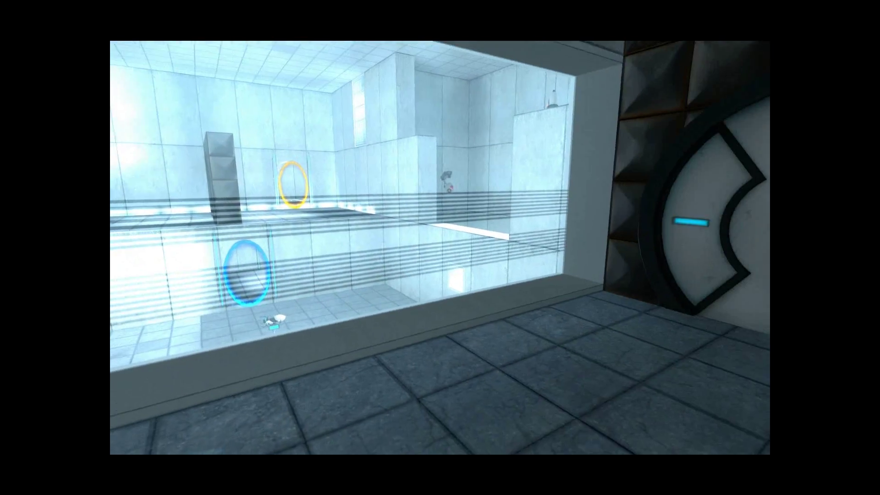
key(w)
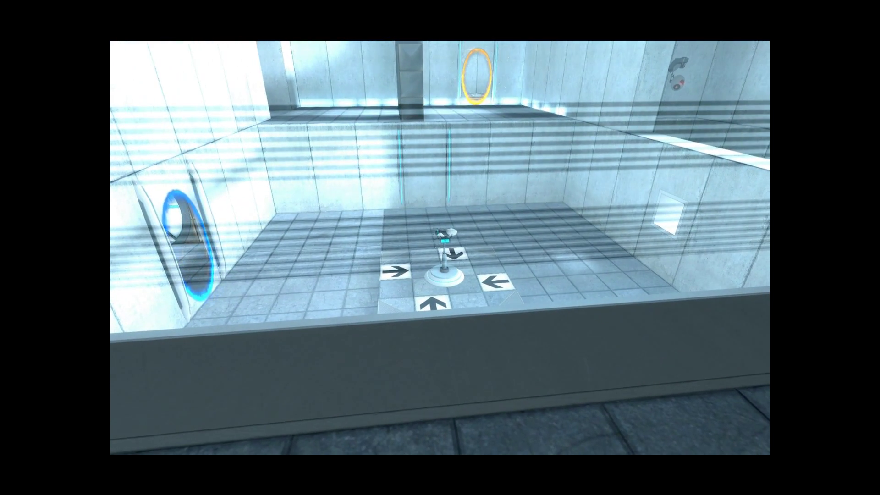
key(d)
key(a)
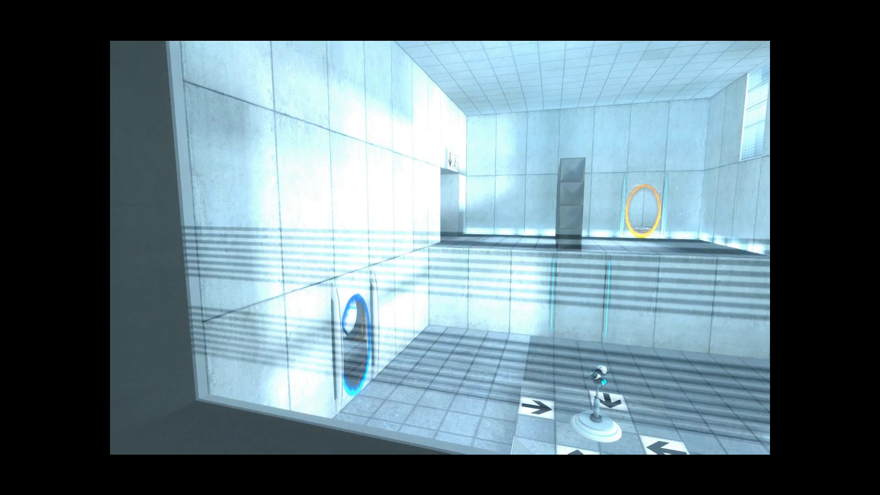
key(w)
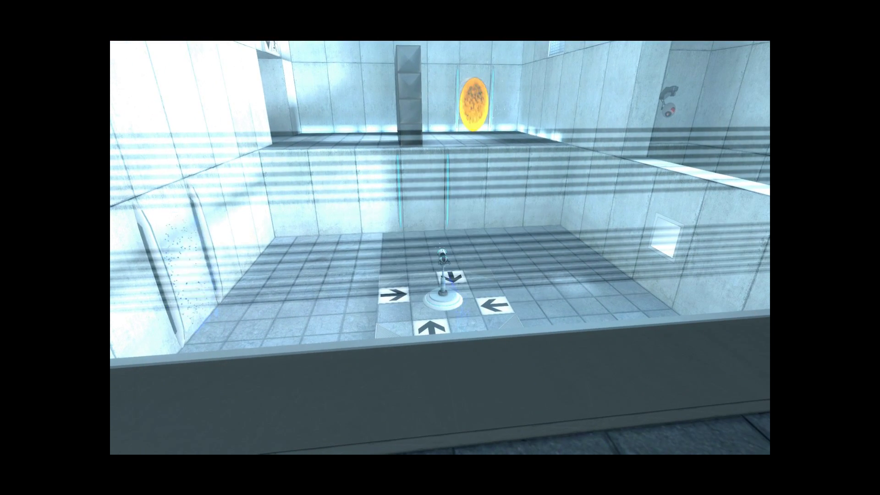